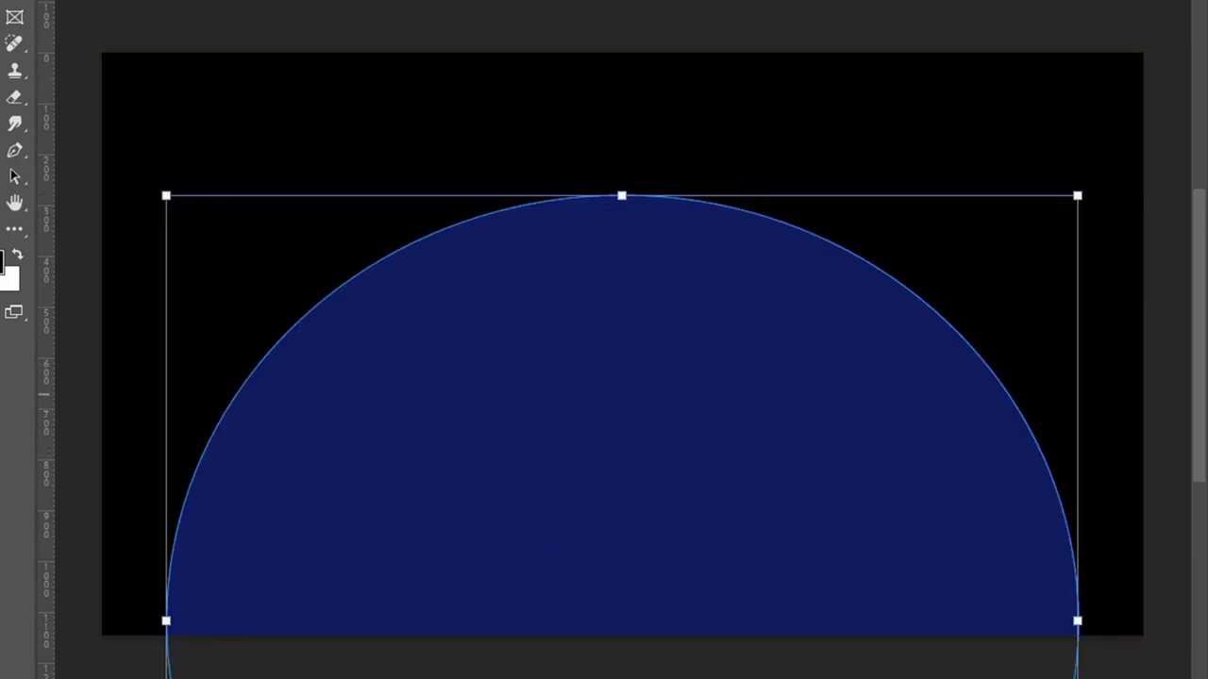
# Commit the planet shape and reference map, then outline the first brown continents.
pyautogui.press('Return')
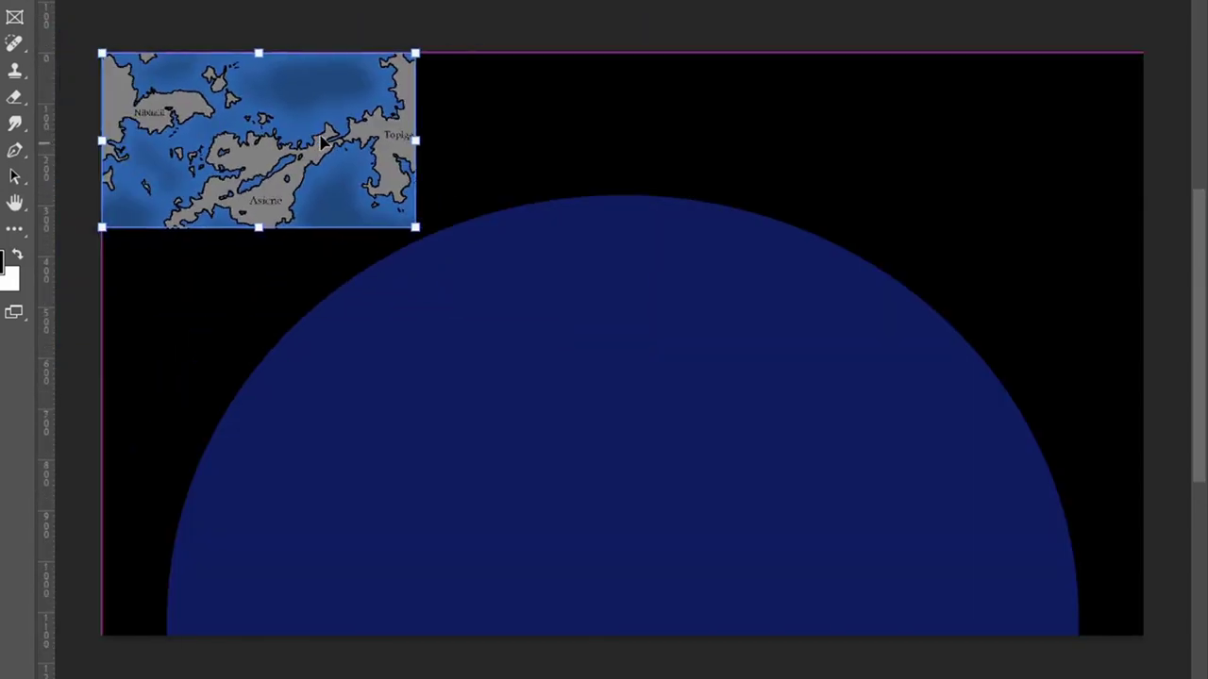
pyautogui.press('Return')
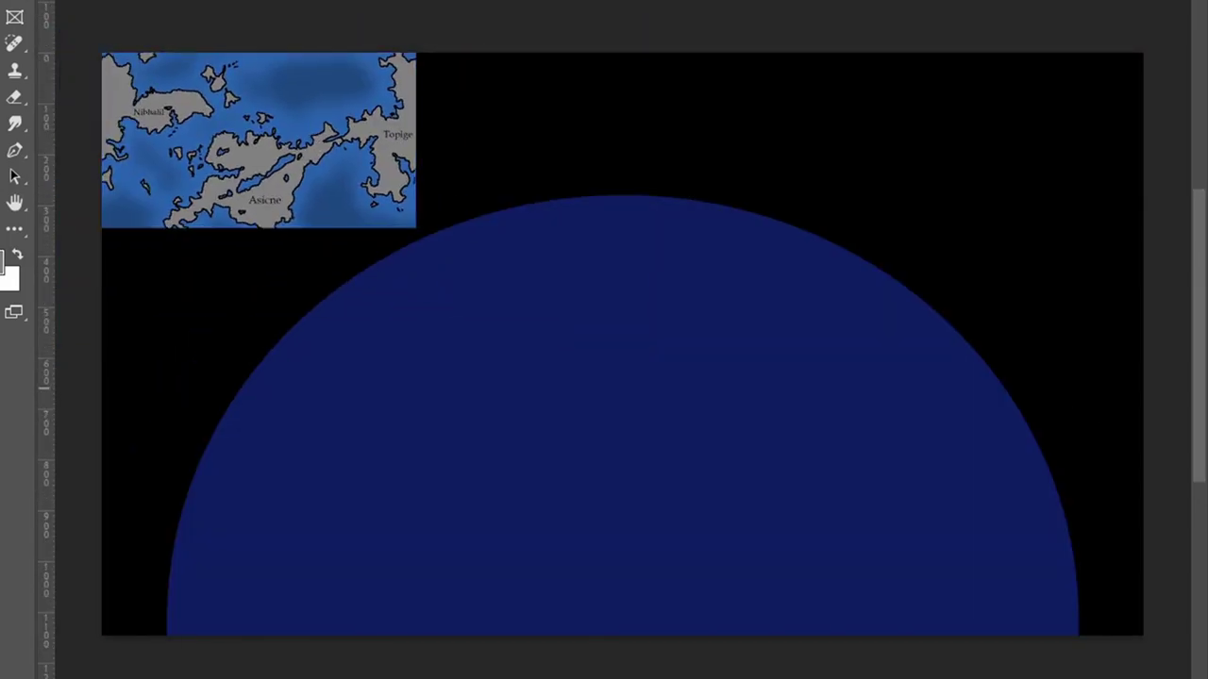
pyautogui.moveTo(546, 502); pyautogui.dragTo(888, 492)
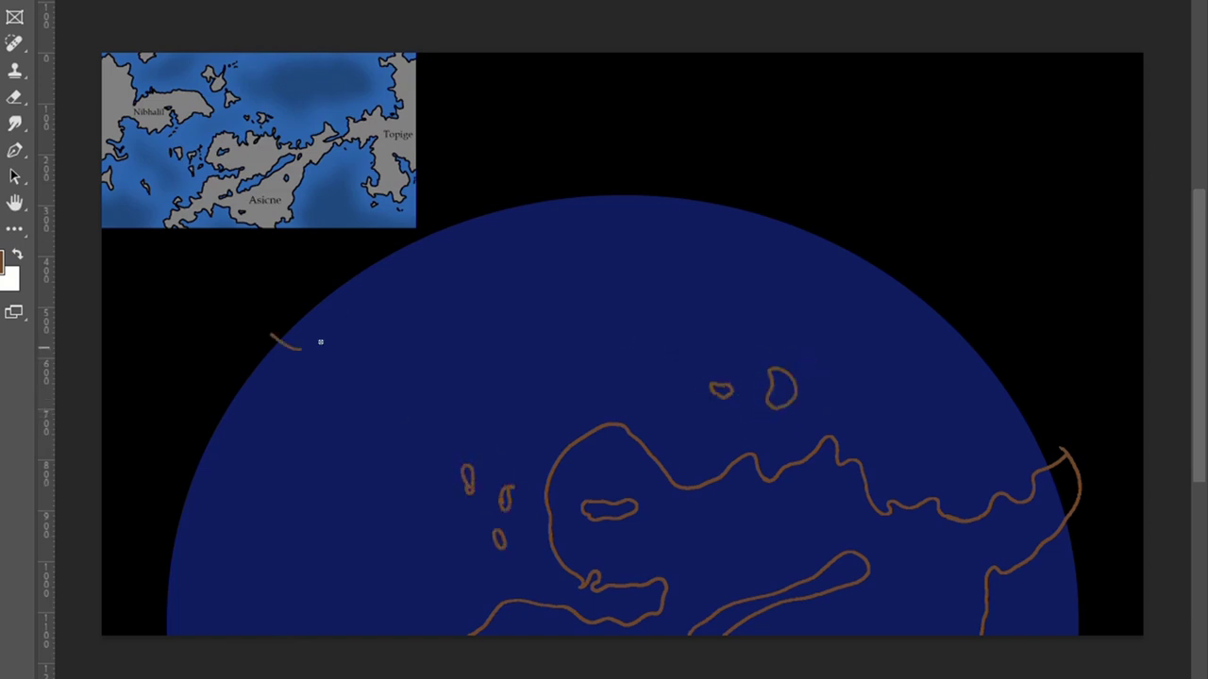
pyautogui.moveTo(320, 343); pyautogui.dragTo(280, 327)
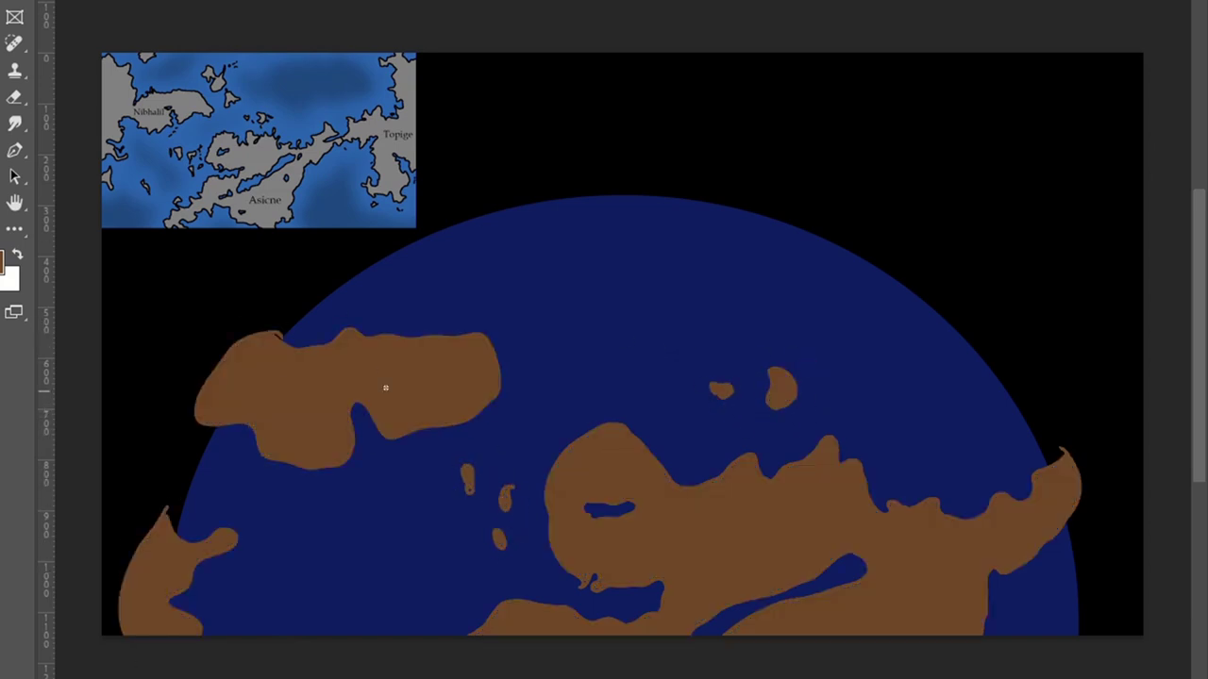
# Add brown islands and a right-edge landmass, then clip the land to the planet.
pyautogui.moveTo(491, 283); pyautogui.dragTo(517, 307)
pyautogui.moveTo(877, 235); pyautogui.dragTo(1051, 444)
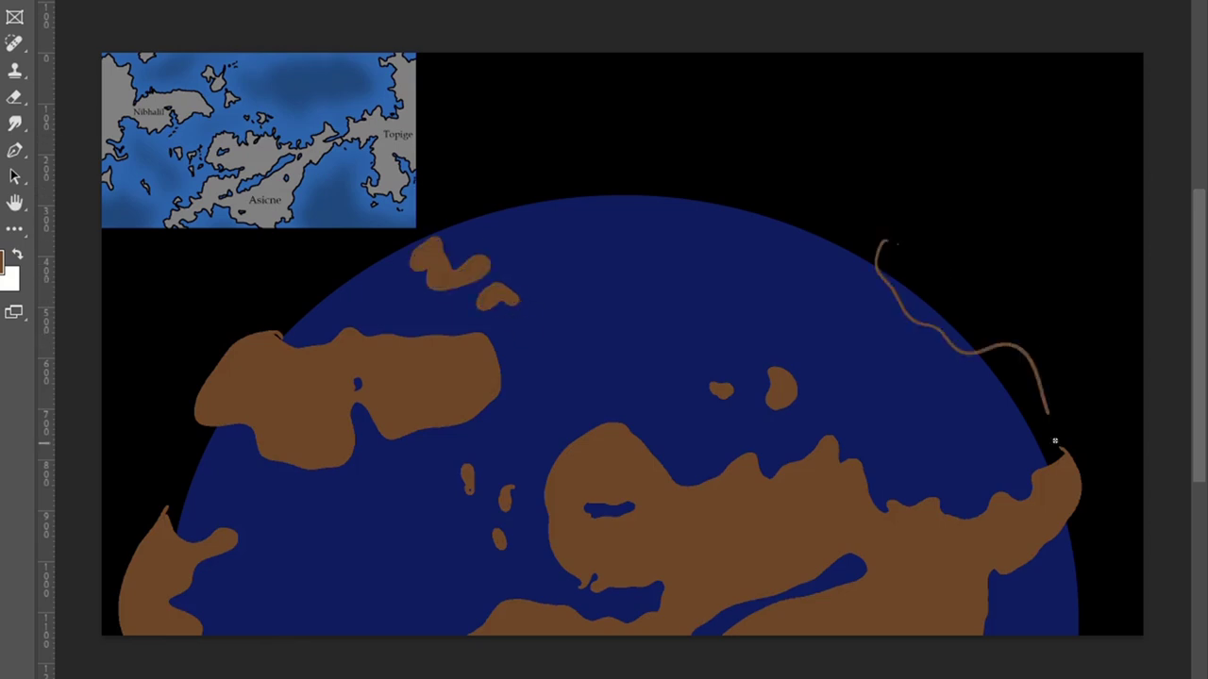
pyautogui.click(976, 286)
pyautogui.hotkey('ctrl', 'alt', 'g')
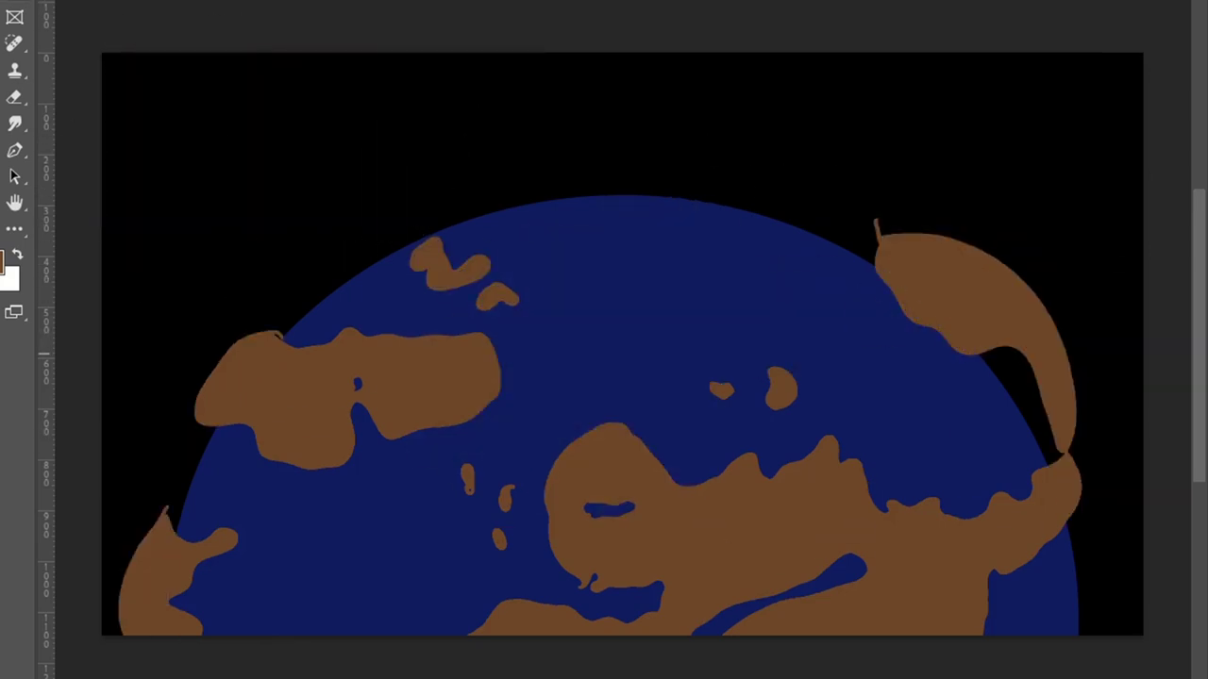
# Brush a mottled golden texture over the continents with a textured yellow brush.
pyautogui.moveTo(604, 471)
pyautogui.mouseDown()
pyautogui.moveTo(841, 575)
pyautogui.moveTo(270, 544)
pyautogui.moveTo(425, 378)
pyautogui.mouseUp()
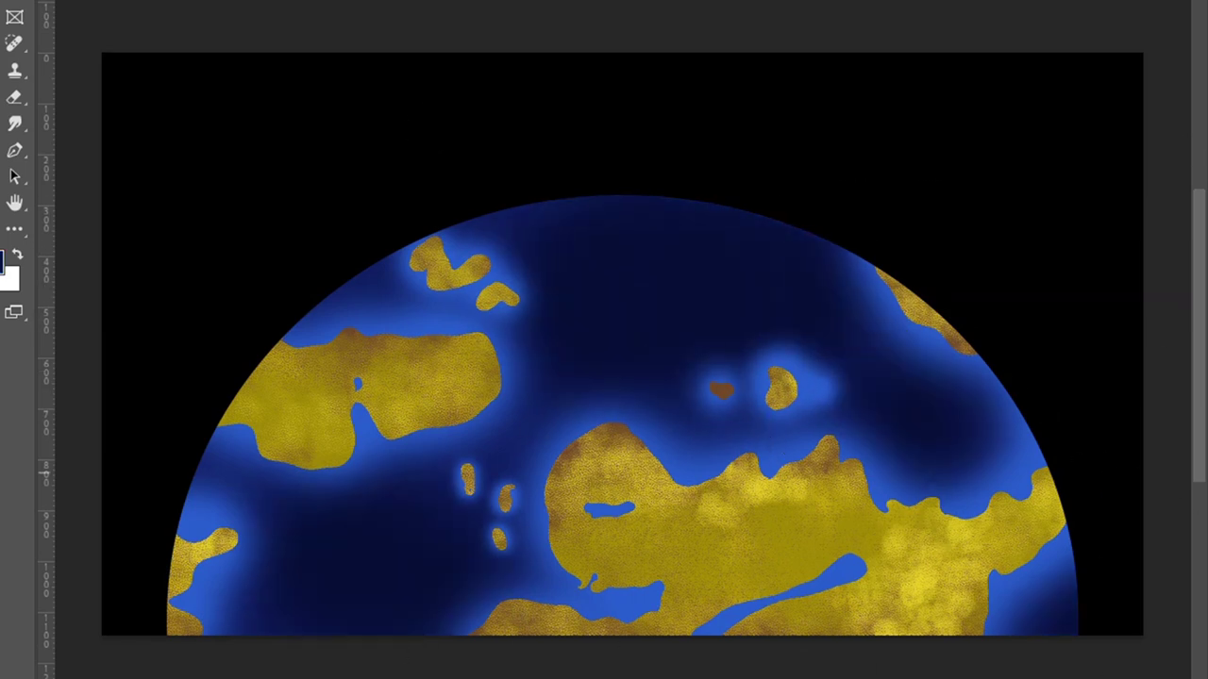
pyautogui.press('e')
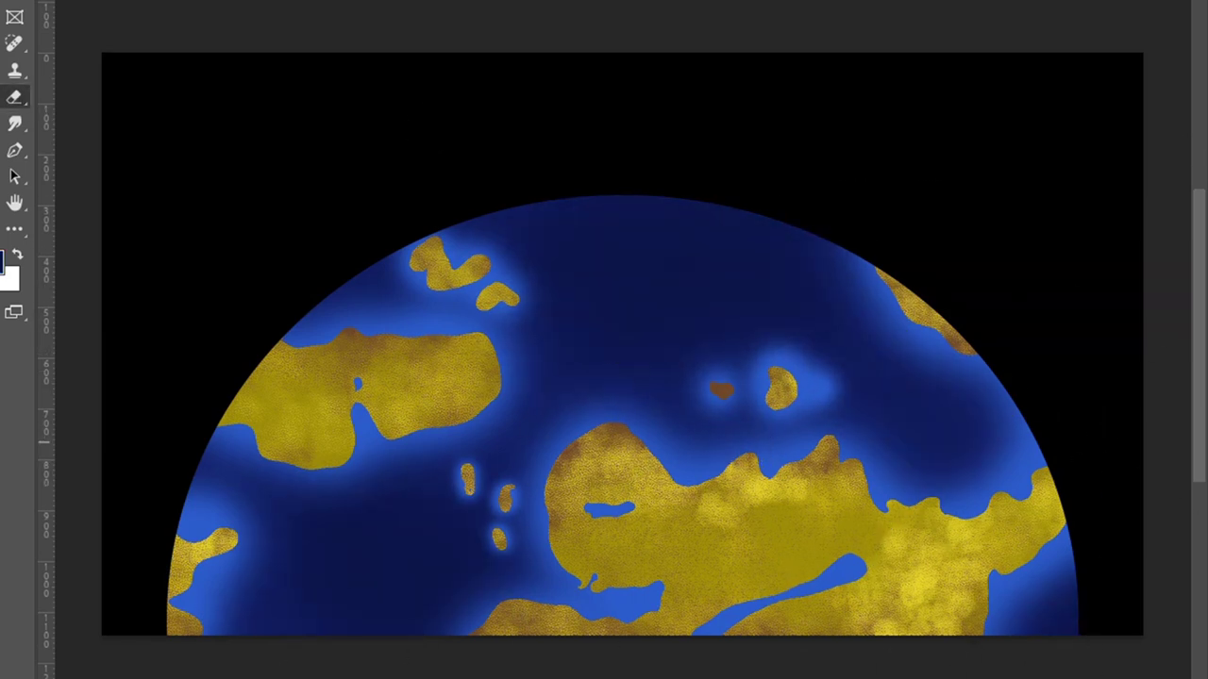
# Paint white cloud streaks across the upper and middle globe.
pyautogui.press('x')
pyautogui.moveTo(406, 306); pyautogui.dragTo(628, 321)
pyautogui.moveTo(634, 392); pyautogui.dragTo(777, 392)
pyautogui.moveTo(765, 345); pyautogui.dragTo(901, 345)
pyautogui.moveTo(665, 294); pyautogui.dragTo(745, 295)
pyautogui.moveTo(283, 309); pyautogui.dragTo(368, 307)
pyautogui.moveTo(802, 301); pyautogui.dragTo(934, 283)
pyautogui.moveTo(906, 408); pyautogui.dragTo(1043, 406)
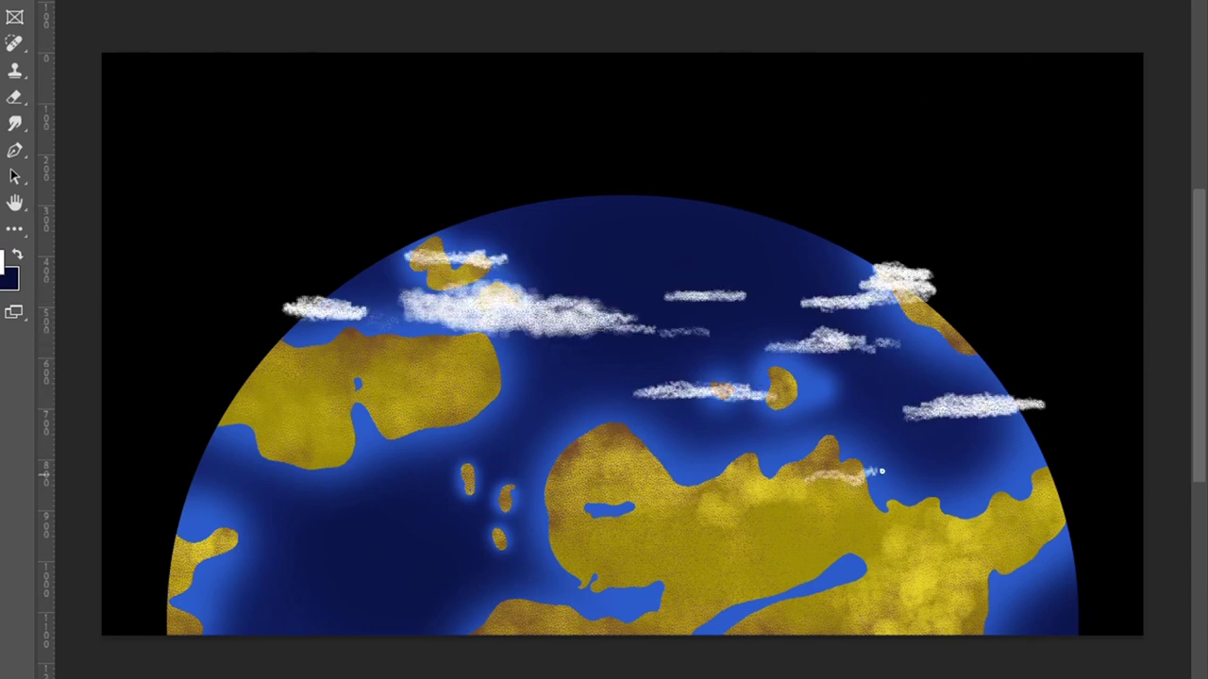
pyautogui.moveTo(793, 478); pyautogui.dragTo(930, 477)
pyautogui.moveTo(453, 481); pyautogui.dragTo(557, 481)
pyautogui.moveTo(278, 432); pyautogui.dragTo(377, 432)
pyautogui.moveTo(201, 404); pyautogui.dragTo(283, 404)
pyautogui.moveTo(738, 239); pyautogui.dragTo(835, 239)
pyautogui.moveTo(525, 242); pyautogui.dragTo(587, 242)
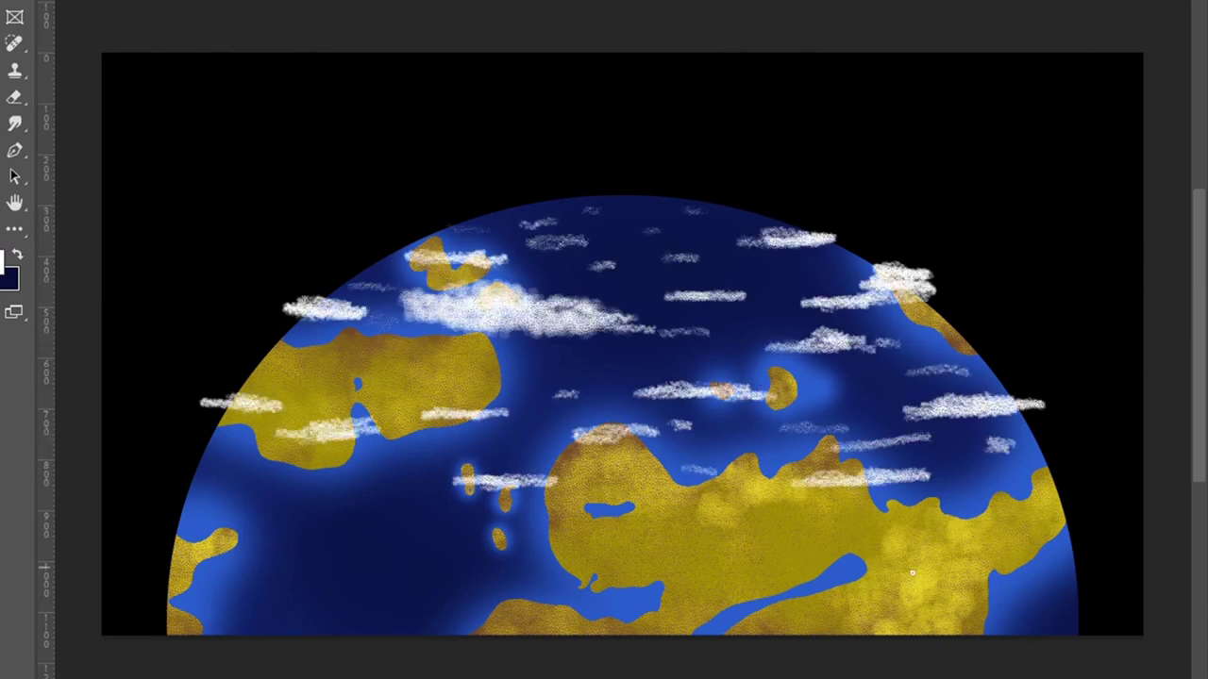
# Streak clouds along the lower globe, undo a stray one, and clip clouds to the planet.
pyautogui.moveTo(906, 526); pyautogui.dragTo(1085, 527)
pyautogui.moveTo(745, 531); pyautogui.dragTo(854, 530)
pyautogui.moveTo(542, 540); pyautogui.dragTo(736, 543)
pyautogui.moveTo(462, 530); pyautogui.dragTo(566, 530)
pyautogui.moveTo(328, 517); pyautogui.dragTo(424, 517)
pyautogui.moveTo(160, 470); pyautogui.dragTo(259, 476)
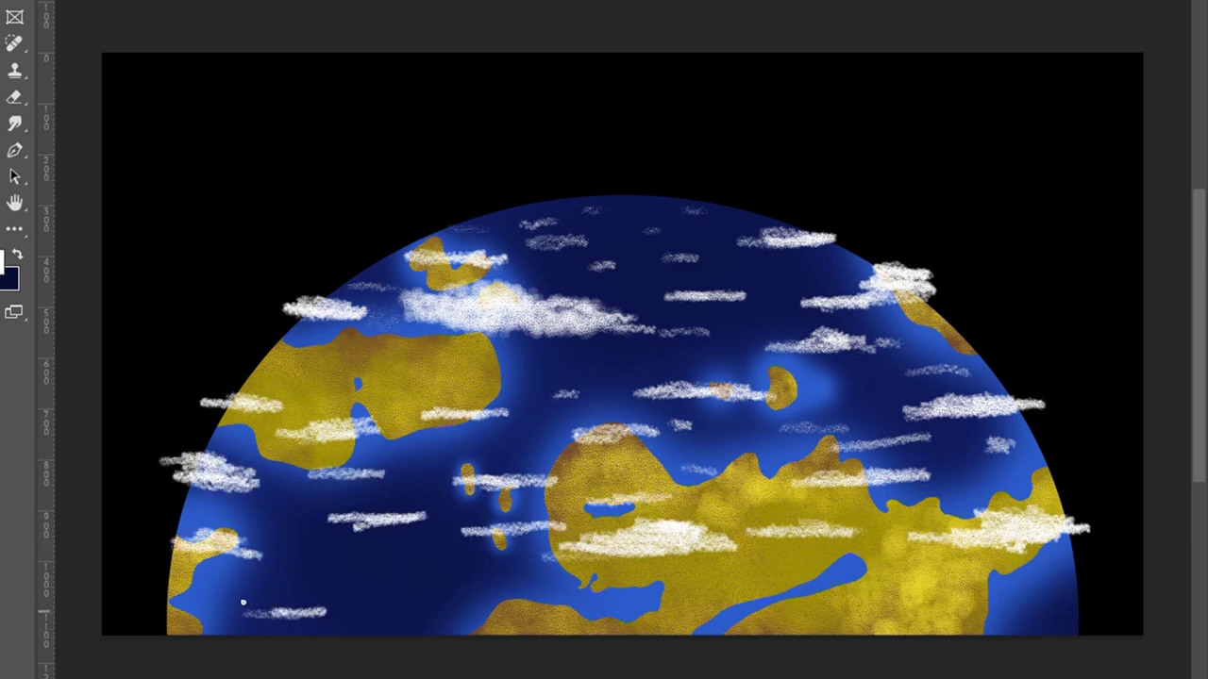
pyautogui.moveTo(241, 608); pyautogui.dragTo(325, 608)
pyautogui.moveTo(769, 590); pyautogui.dragTo(1137, 613)
pyautogui.moveTo(641, 609); pyautogui.dragTo(859, 618)
pyautogui.moveTo(155, 627); pyautogui.dragTo(288, 628)
pyautogui.moveTo(420, 375)
pyautogui.mouseDown()
pyautogui.moveTo(496, 374)
pyautogui.moveTo(342, 376)
pyautogui.mouseUp()
pyautogui.hotkey('ctrl', 'z')
pyautogui.hotkey('ctrl', 'alt', 'g')
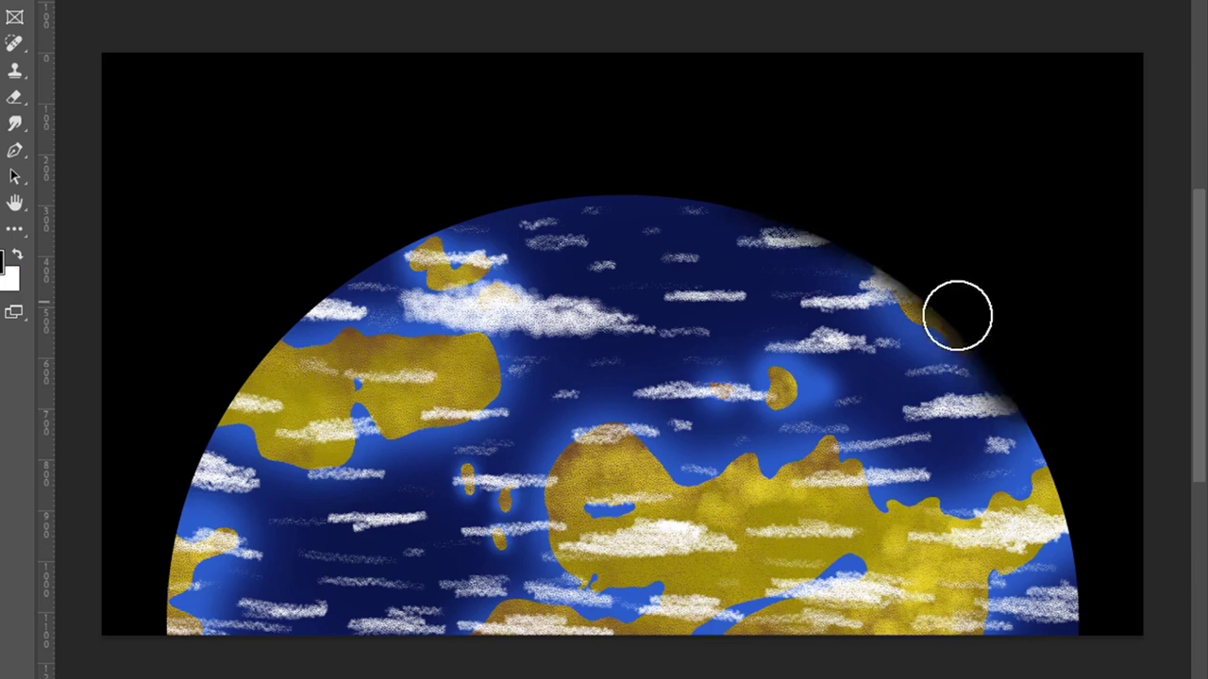
# Shade the globe's rim dark and scatter white stars across the surrounding sky.
pyautogui.moveTo(957, 316); pyautogui.dragTo(197, 461)
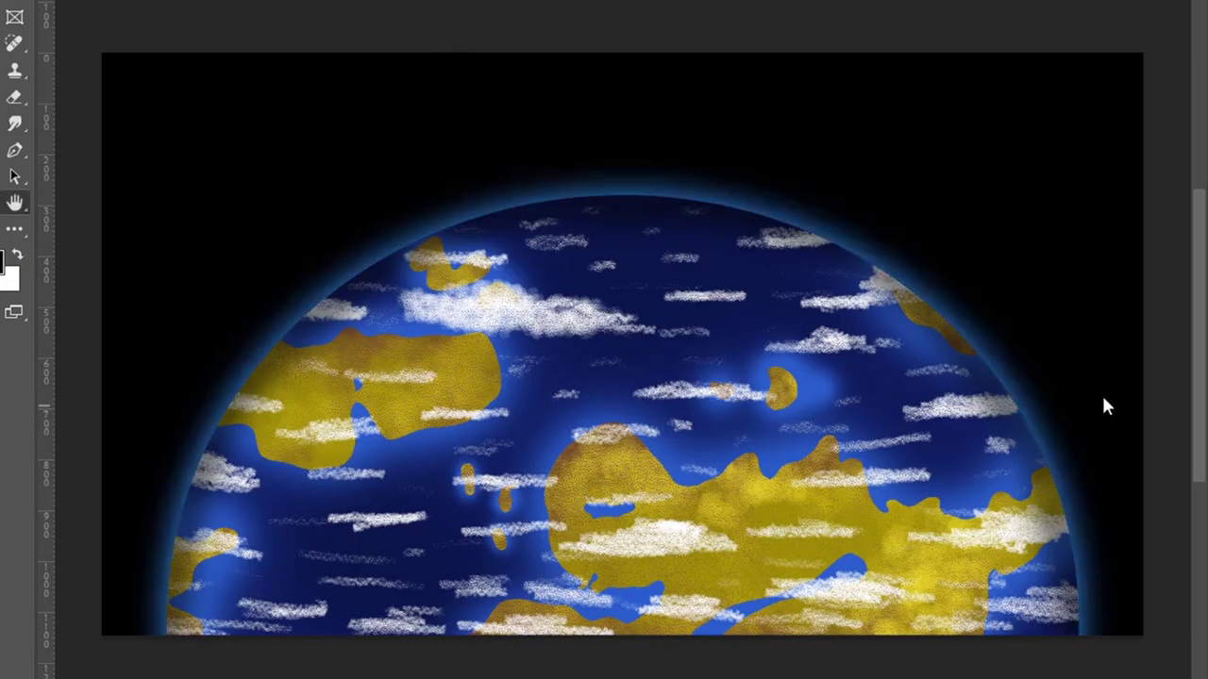
pyautogui.press('x')
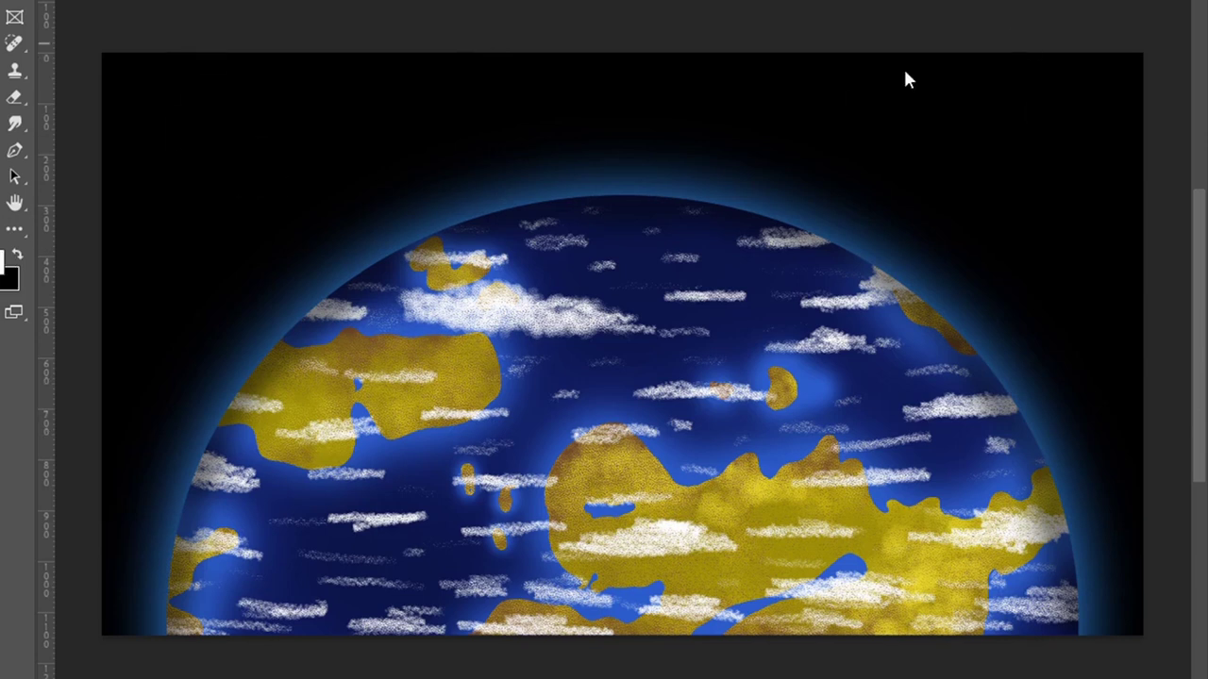
pyautogui.moveTo(123, 66); pyautogui.dragTo(207, 313)
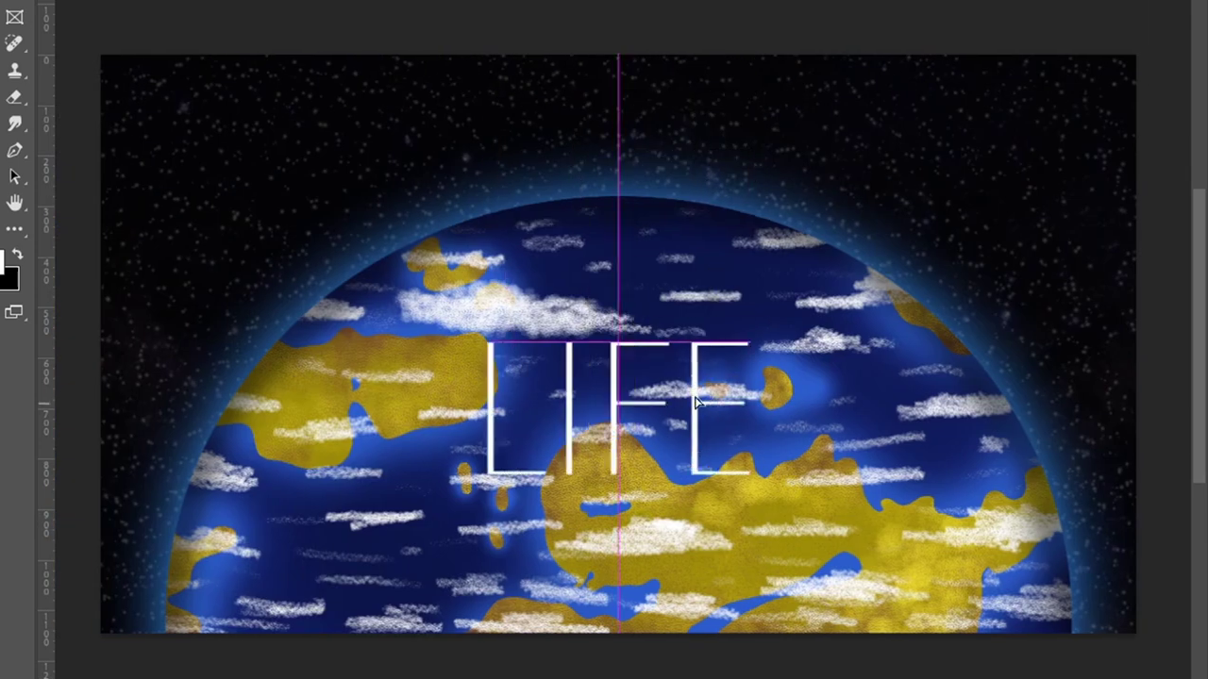
# Move the LIFE title down to the centre of the planet.
pyautogui.moveTo(1142, 404); pyautogui.dragTo(915, 517)
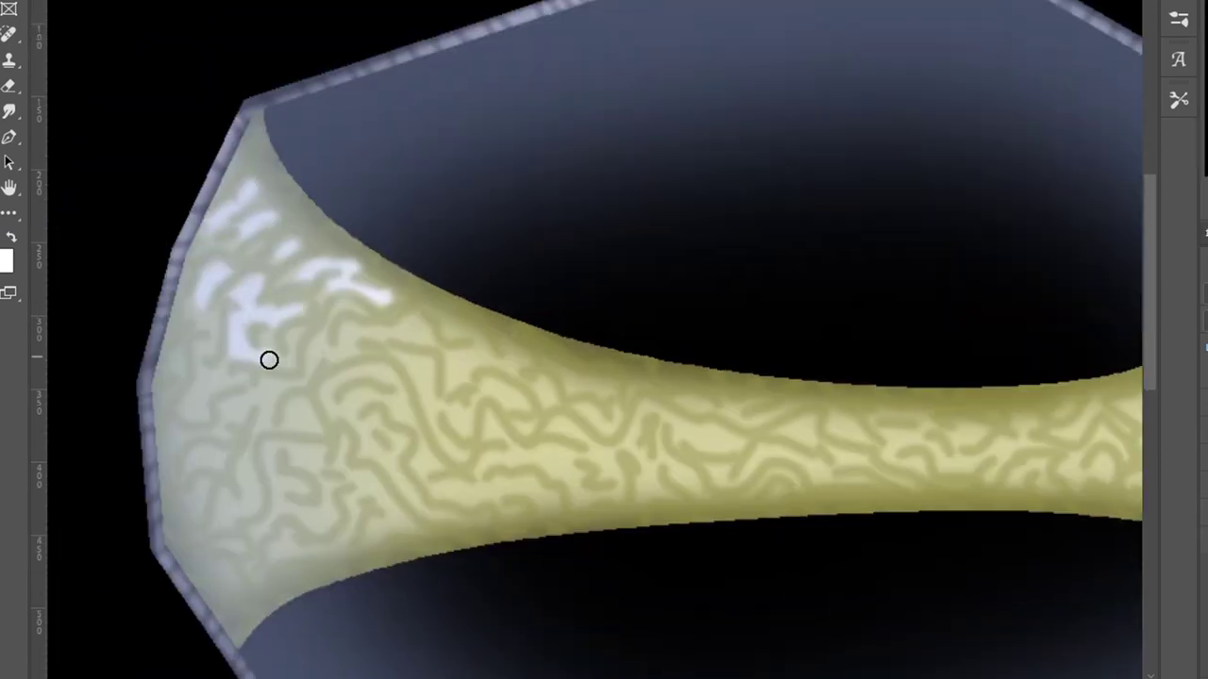
# Pinch the yellow band's middle narrower and brighten it with white highlights.
pyautogui.moveTo(269, 359)
pyautogui.mouseDown()
pyautogui.moveTo(455, 418)
pyautogui.moveTo(343, 380)
pyautogui.moveTo(254, 497)
pyautogui.moveTo(193, 512)
pyautogui.moveTo(669, 443)
pyautogui.moveTo(699, 461)
pyautogui.moveTo(1046, 413)
pyautogui.moveTo(647, 441)
pyautogui.moveTo(717, 340)
pyautogui.moveTo(873, 431)
pyautogui.moveTo(892, 337)
pyautogui.moveTo(981, 326)
pyautogui.mouseUp()
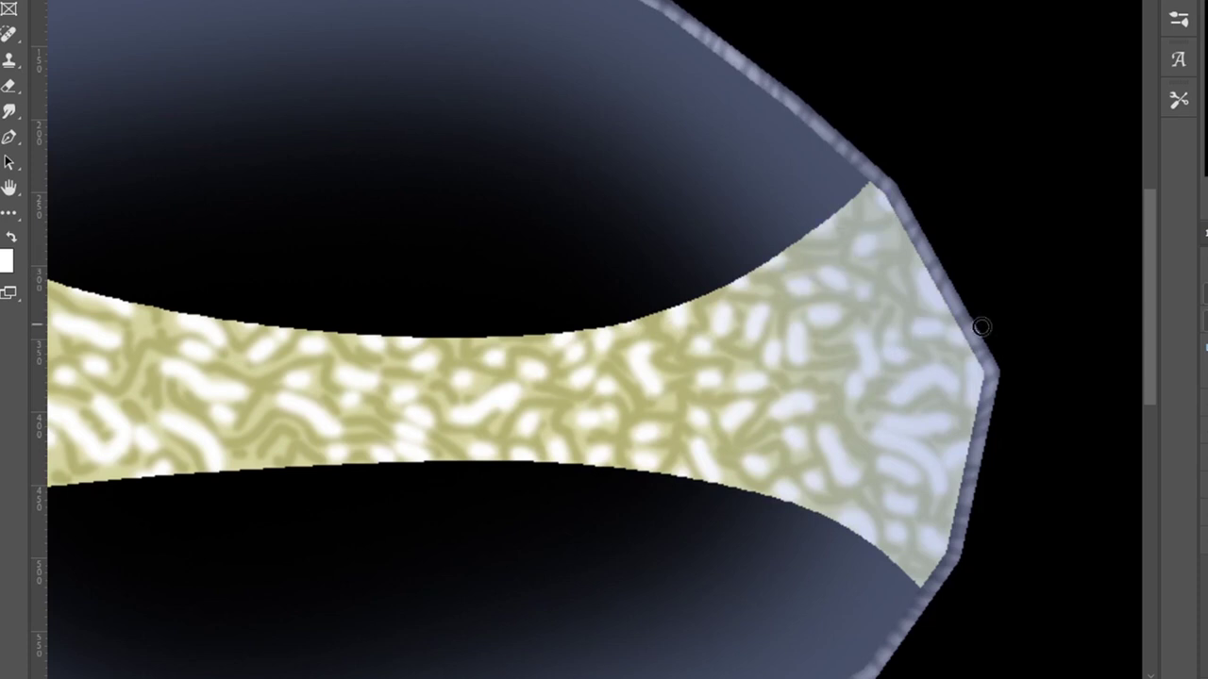
pyautogui.hotkey('ctrl', '0')
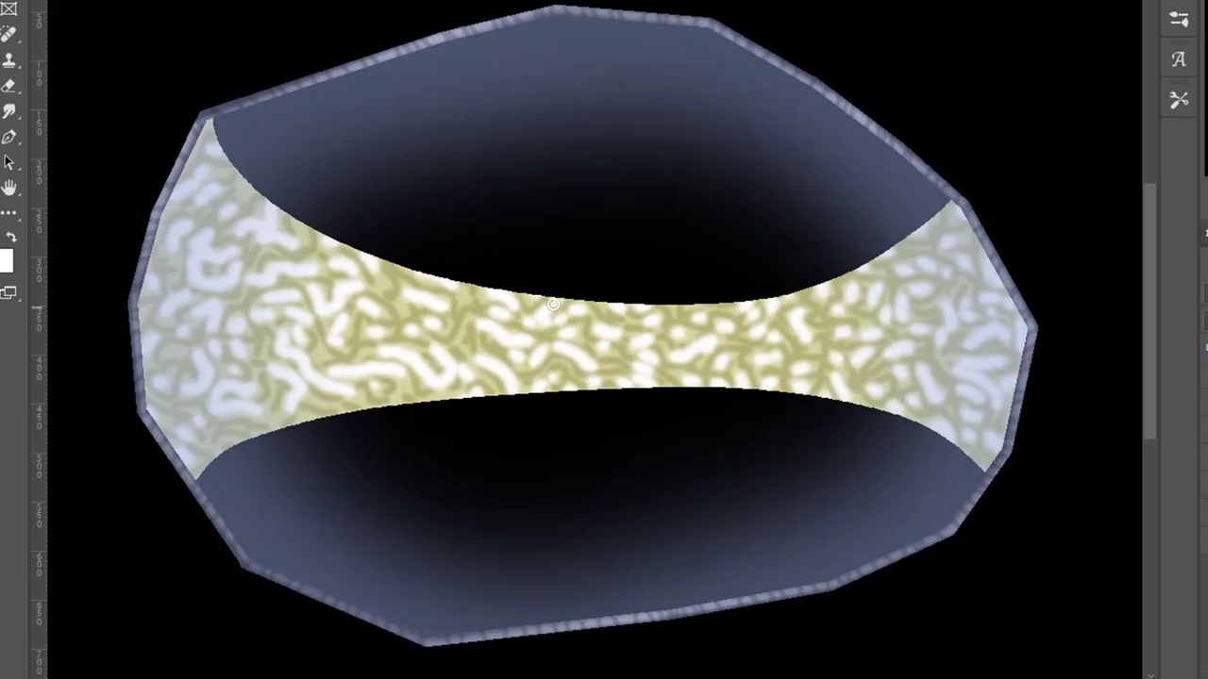
pyautogui.hotkey('ctrl', '-')
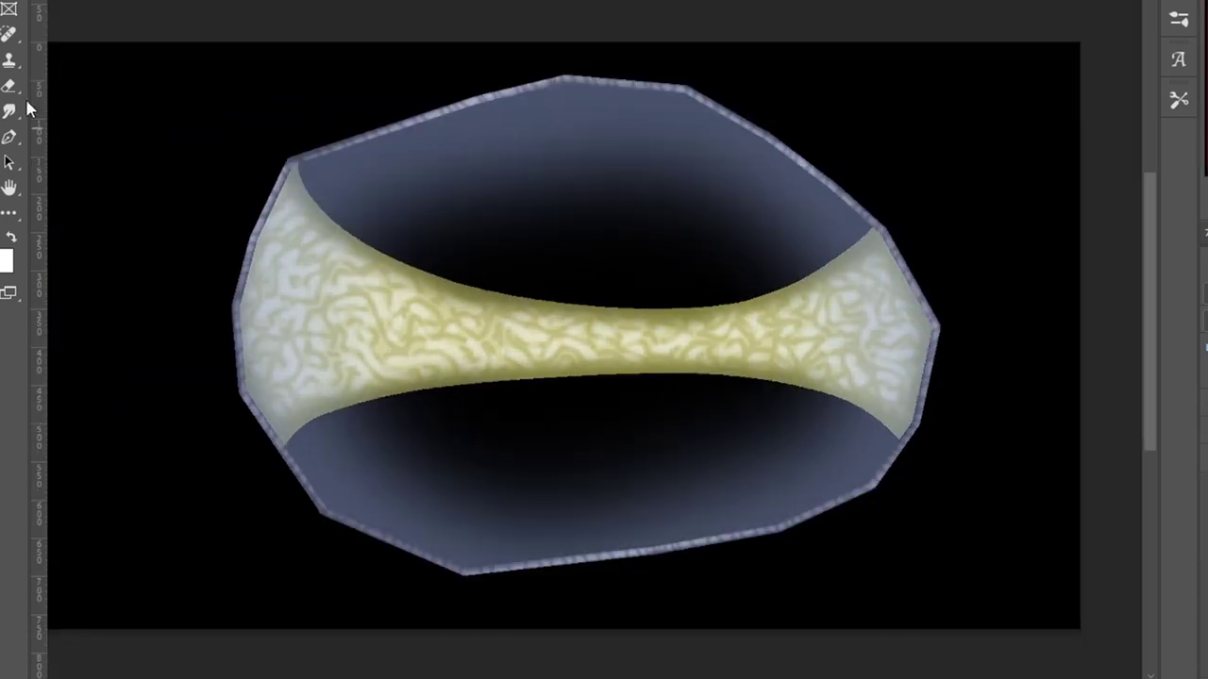
# Paint a pale wavy lining inside the membrane and delete a stray lower-left stroke.
pyautogui.moveTo(566, 83)
pyautogui.mouseDown()
pyautogui.moveTo(887, 231)
pyautogui.moveTo(288, 437)
pyautogui.mouseUp()
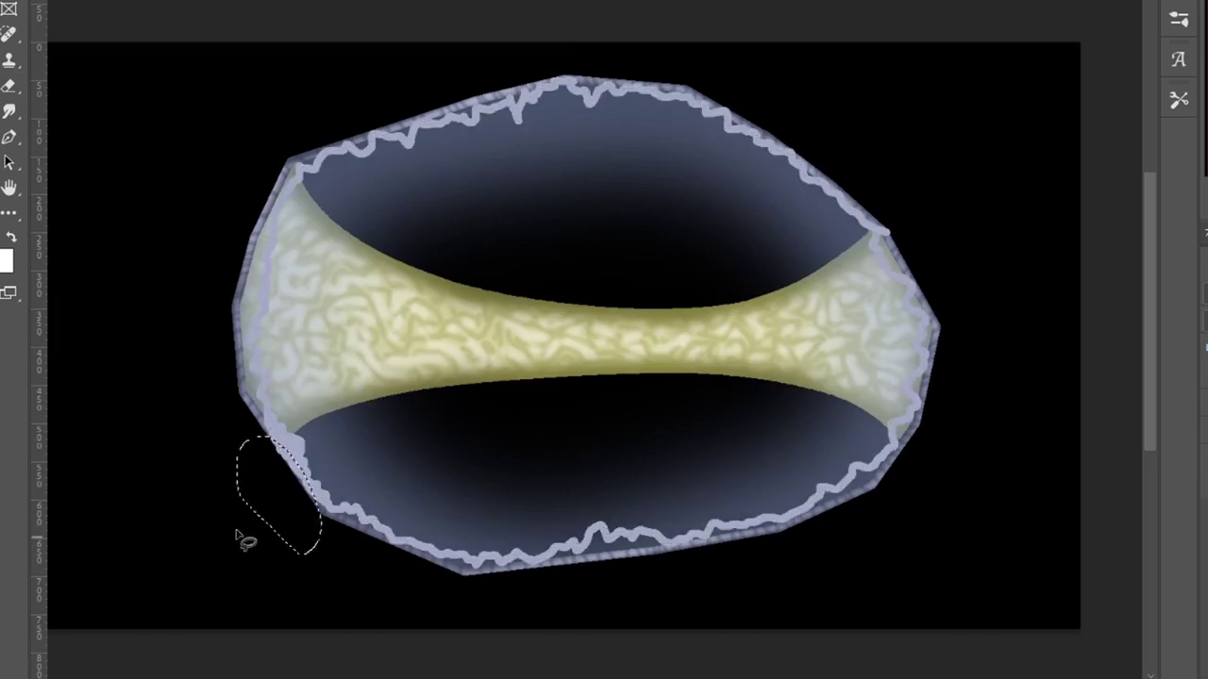
pyautogui.press('Delete')
pyautogui.hotkey('ctrl', 'd')
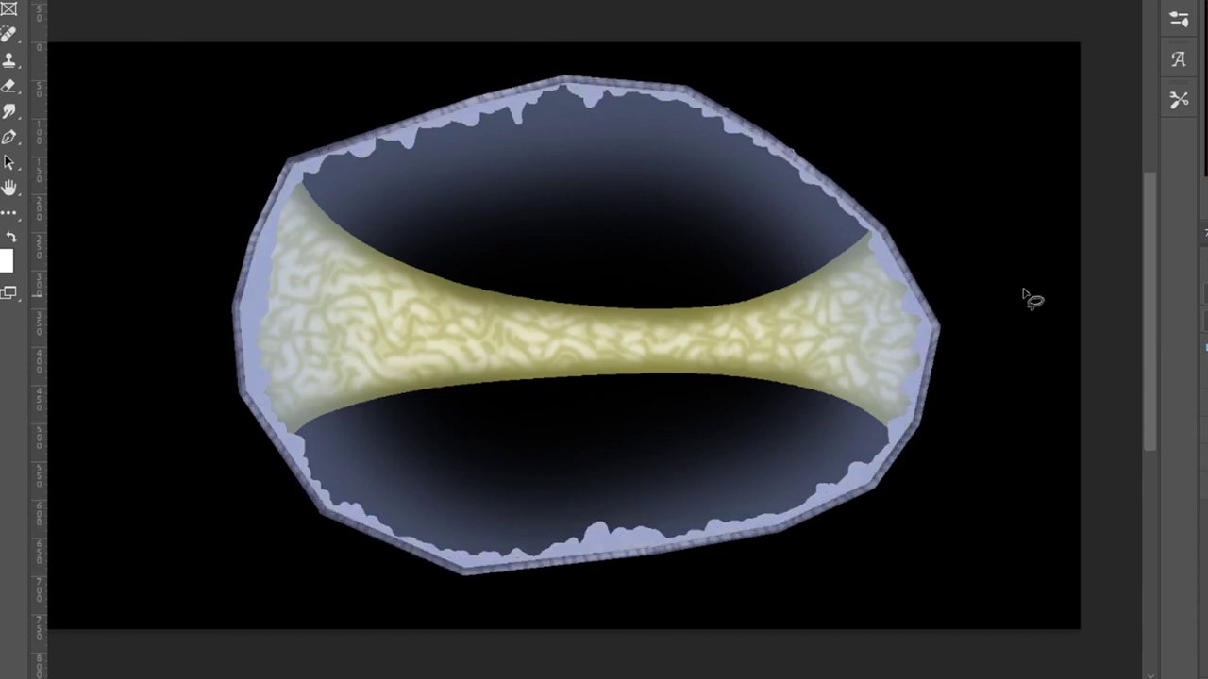
# Brush a darker rim along the membrane's left edge.
pyautogui.hotkey('ctrl', '+')
pyautogui.press('b')
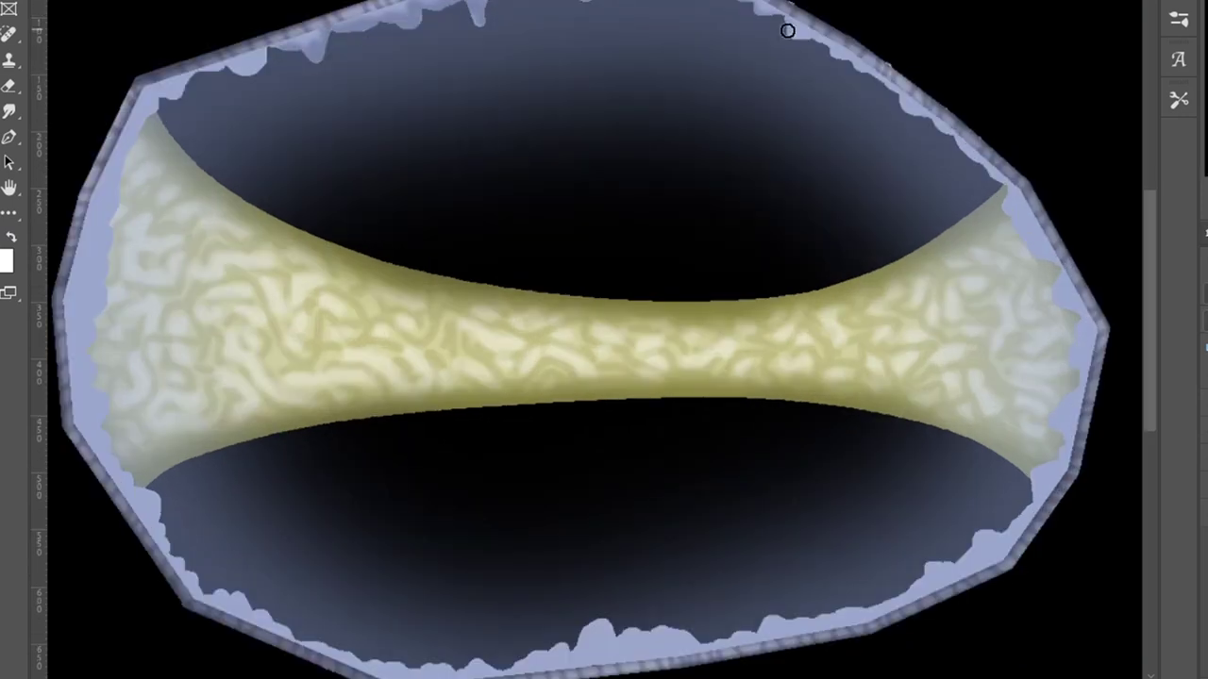
pyautogui.moveTo(788, 30); pyautogui.dragTo(350, 657)
pyautogui.hotkey('ctrl', '+')
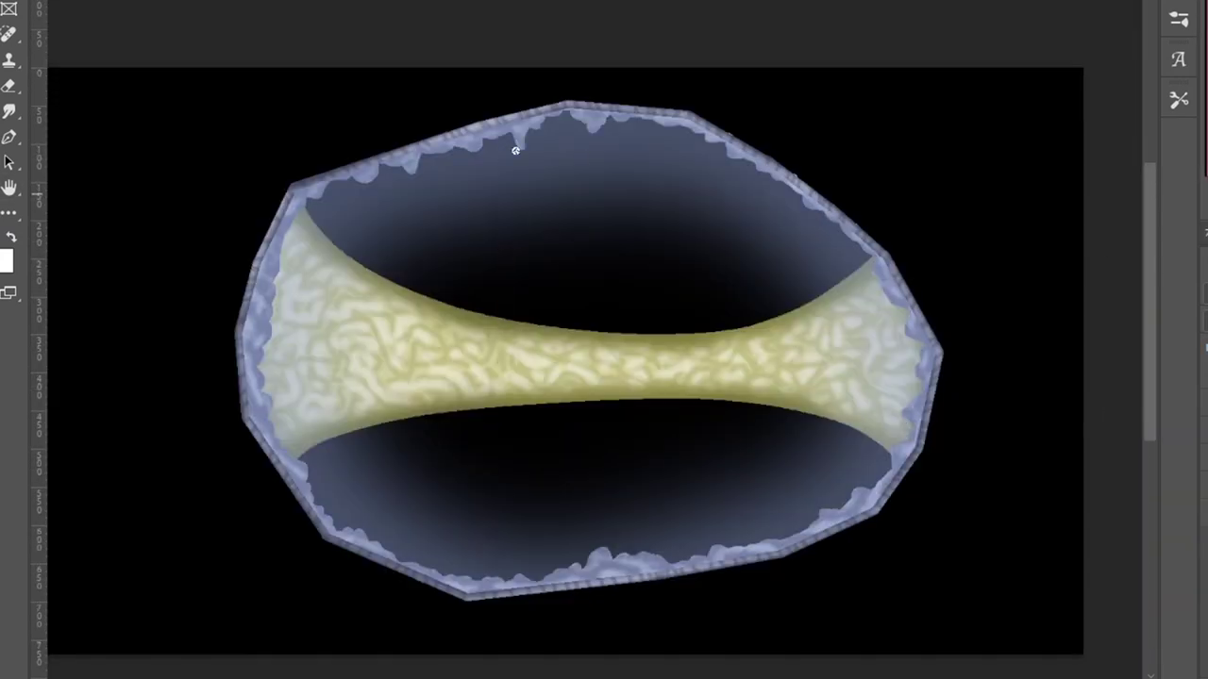
# Paint a thick peach ring, then add brown squiggles, white highlights and dark shading.
pyautogui.moveTo(515, 151)
pyautogui.mouseDown()
pyautogui.moveTo(484, 423)
pyautogui.moveTo(525, 237)
pyautogui.moveTo(566, 500)
pyautogui.moveTo(605, 518)
pyautogui.mouseUp()
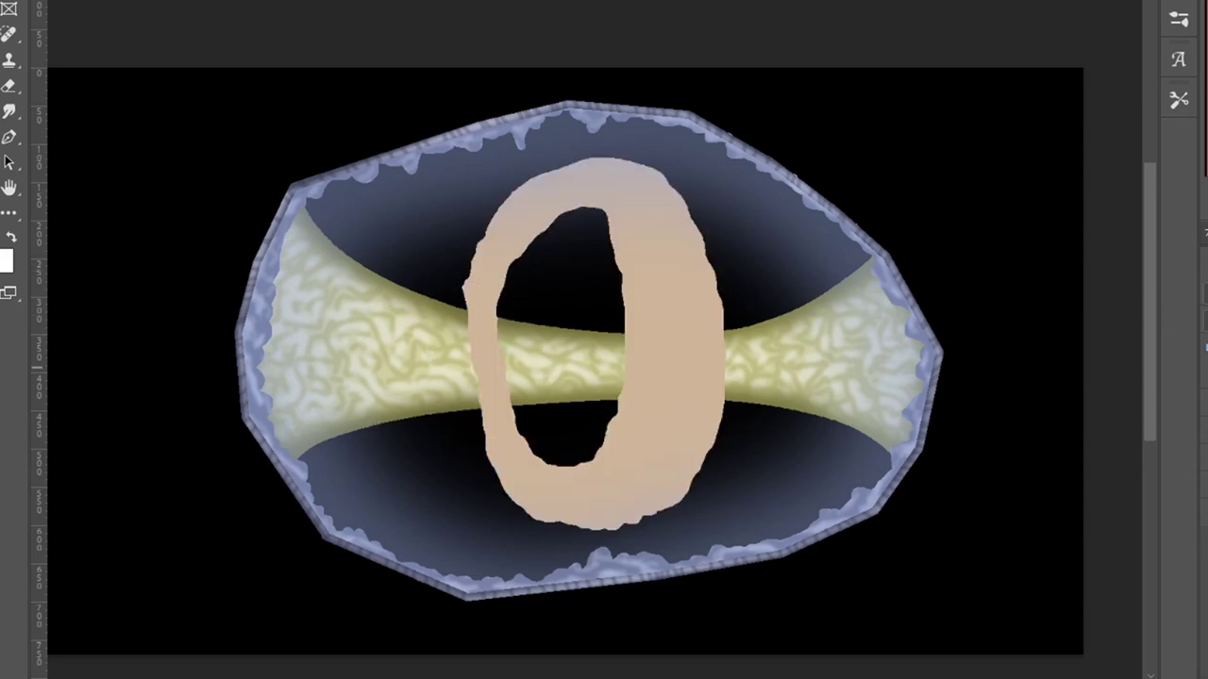
pyautogui.moveTo(622, 193)
pyautogui.mouseDown()
pyautogui.moveTo(500, 415)
pyautogui.moveTo(500, 462)
pyautogui.moveTo(675, 498)
pyautogui.moveTo(653, 283)
pyautogui.moveTo(665, 292)
pyautogui.moveTo(529, 236)
pyautogui.moveTo(660, 240)
pyautogui.moveTo(631, 283)
pyautogui.mouseUp()
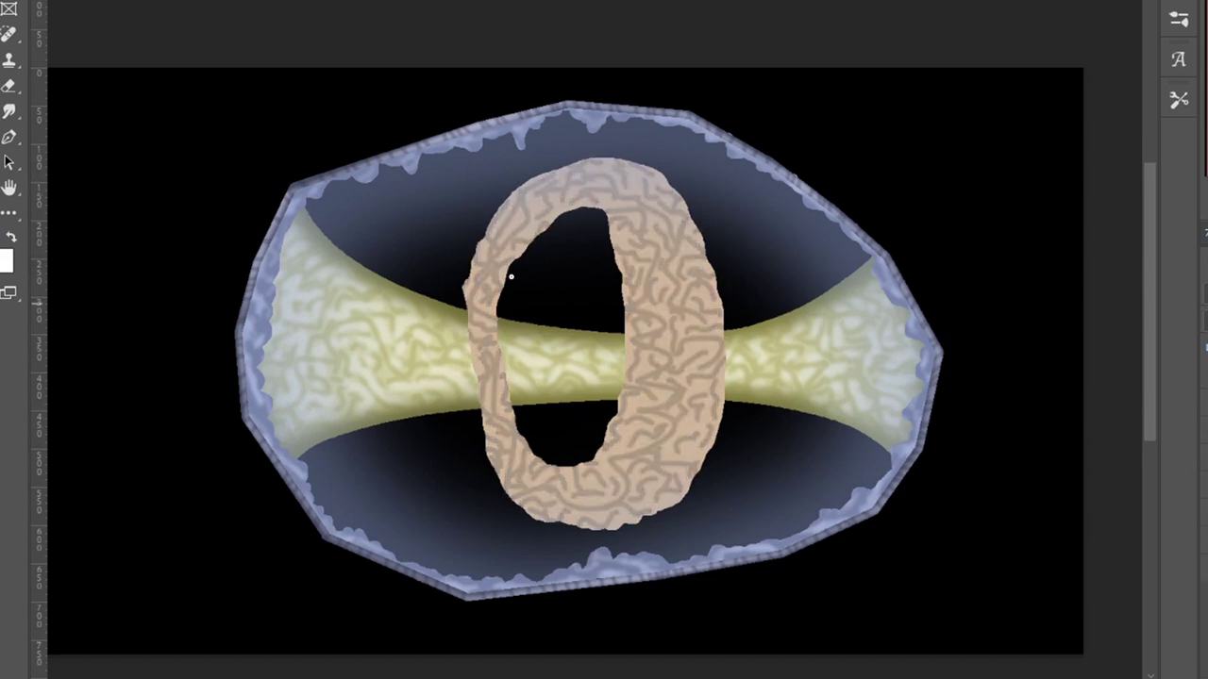
pyautogui.scroll(2, 599, 327)
pyautogui.moveTo(661, 373)
pyautogui.mouseDown()
pyautogui.moveTo(764, 443)
pyautogui.moveTo(765, 343)
pyautogui.moveTo(685, 544)
pyautogui.moveTo(617, 585)
pyautogui.moveTo(491, 569)
pyautogui.moveTo(708, 130)
pyautogui.moveTo(529, 142)
pyautogui.moveTo(401, 264)
pyautogui.moveTo(415, 387)
pyautogui.moveTo(593, 275)
pyautogui.moveTo(682, 674)
pyautogui.moveTo(884, 275)
pyautogui.mouseUp()
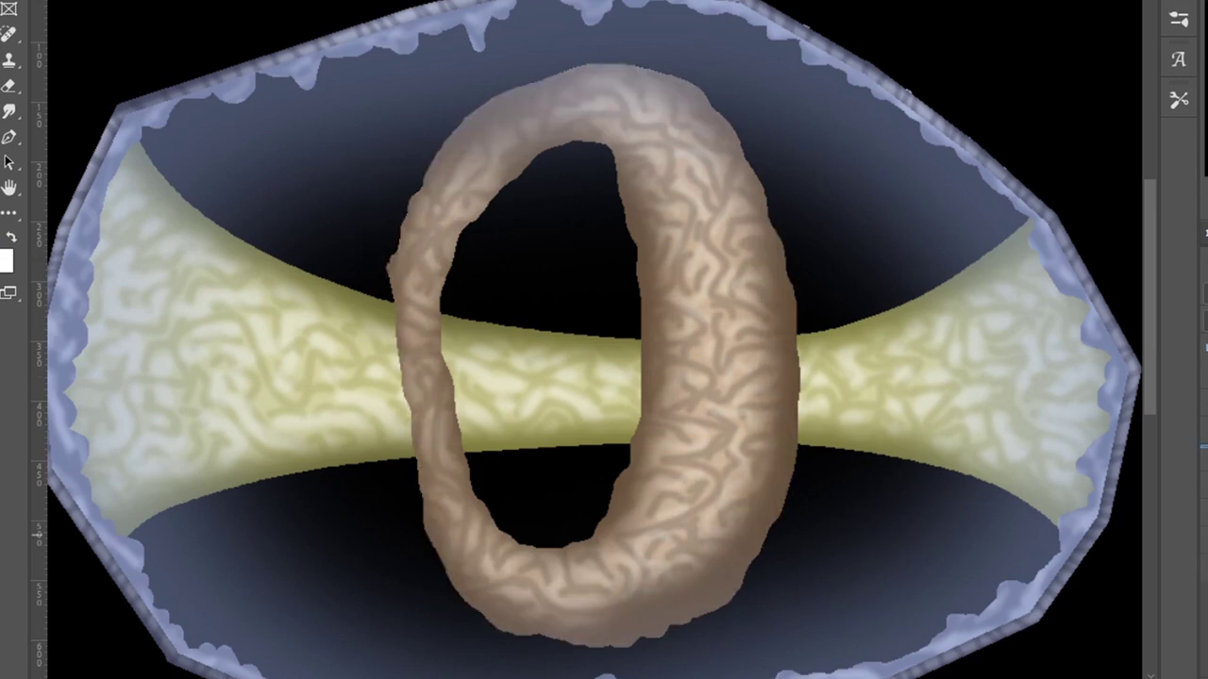
pyautogui.scroll(-2, 444, 579)
pyautogui.scroll(3, 333, 138)
pyautogui.moveTo(528, 236)
pyautogui.mouseDown()
pyautogui.moveTo(598, 591)
pyautogui.moveTo(453, 491)
pyautogui.mouseUp()
# Frame the cell and draw wavy blue tendrils off the membrane's right side.
pyautogui.hotkey('ctrl', '-')
pyautogui.hotkey('ctrl', '-')
pyautogui.hotkey('ctrl', '-')
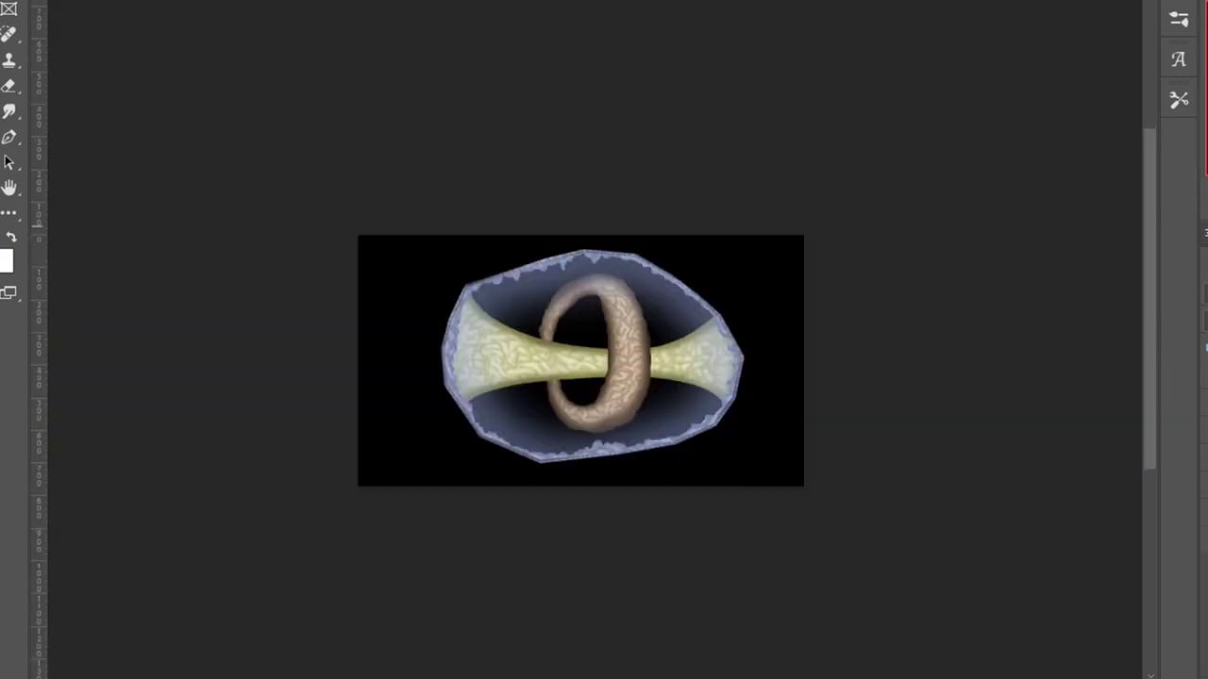
pyautogui.hotkey('ctrl', '+')
pyautogui.hotkey('ctrl', '+')
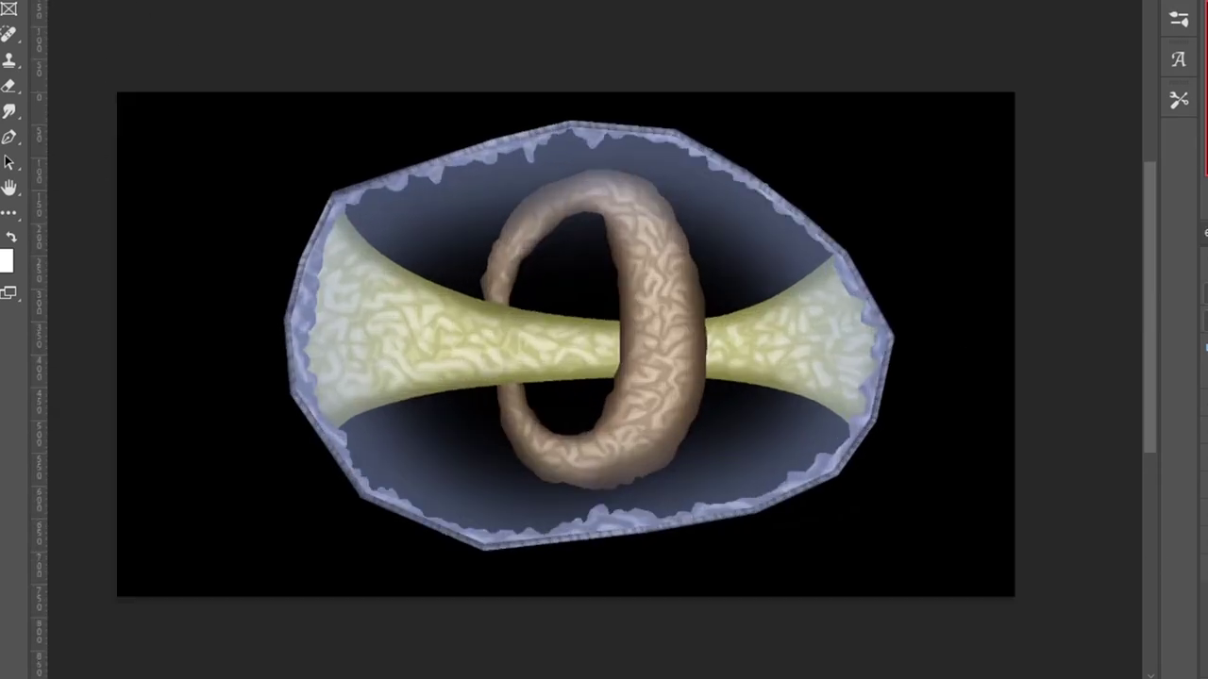
pyautogui.hotkey('ctrl', '-')
pyautogui.hotkey('ctrl', '+')
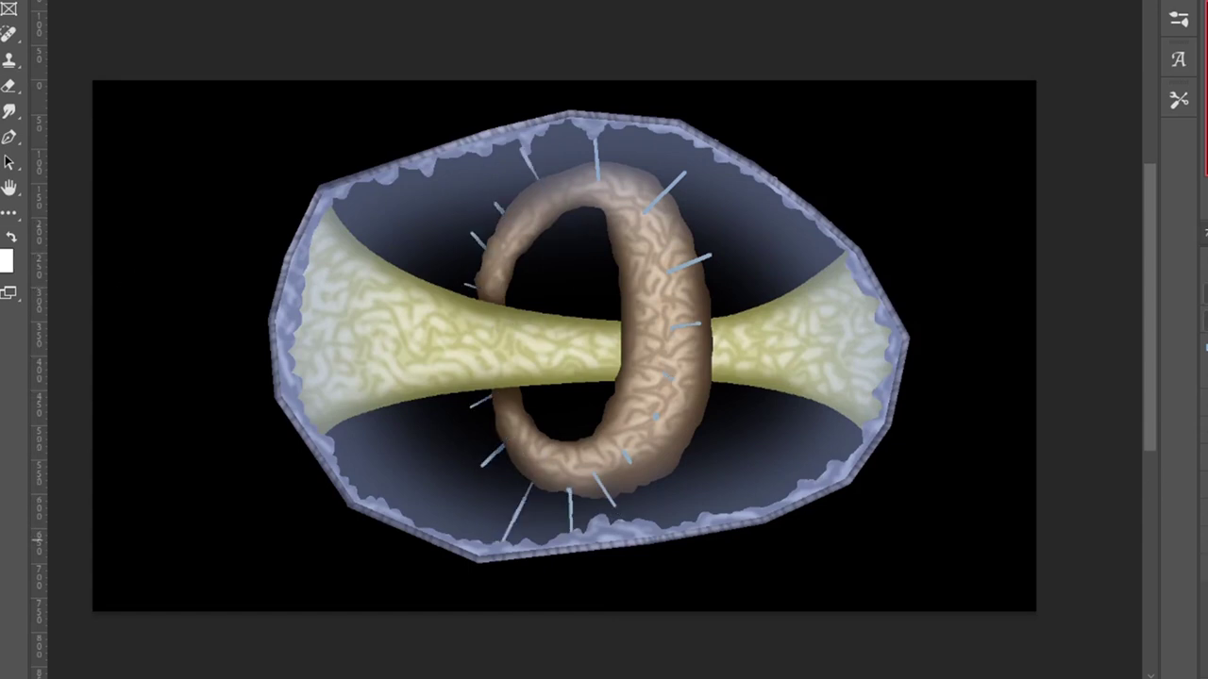
pyautogui.hotkey('ctrl', '+')
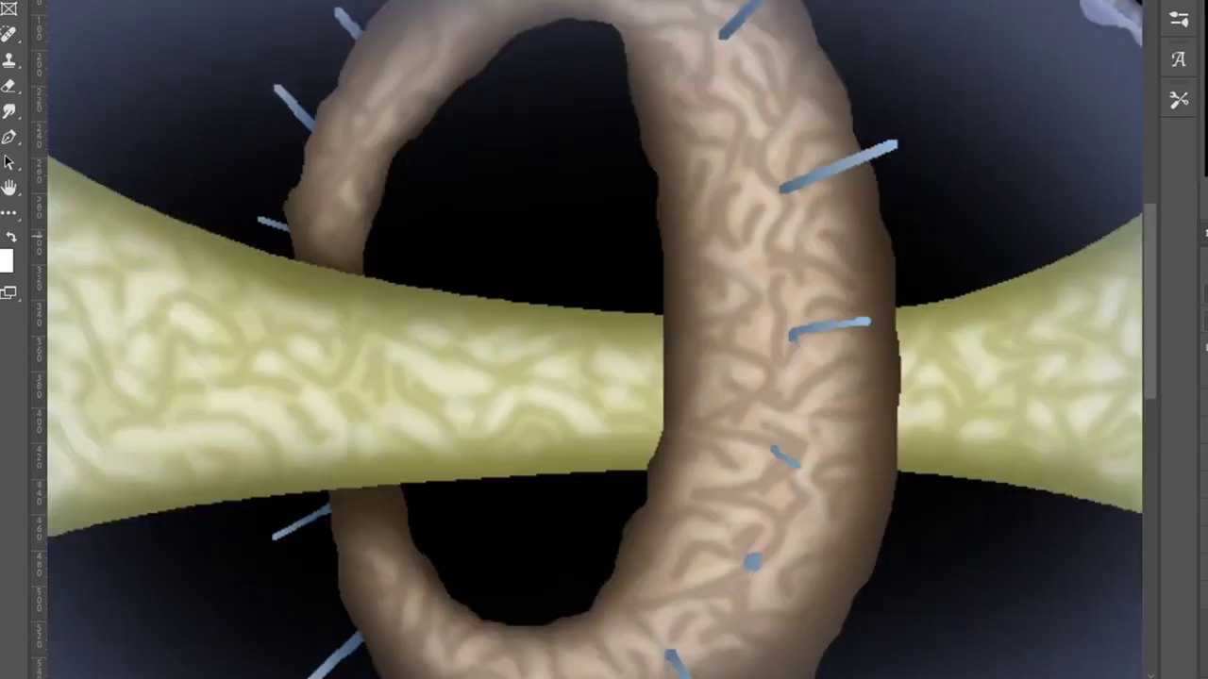
pyautogui.hotkey('ctrl', '-')
pyautogui.hotkey('ctrl', '-')
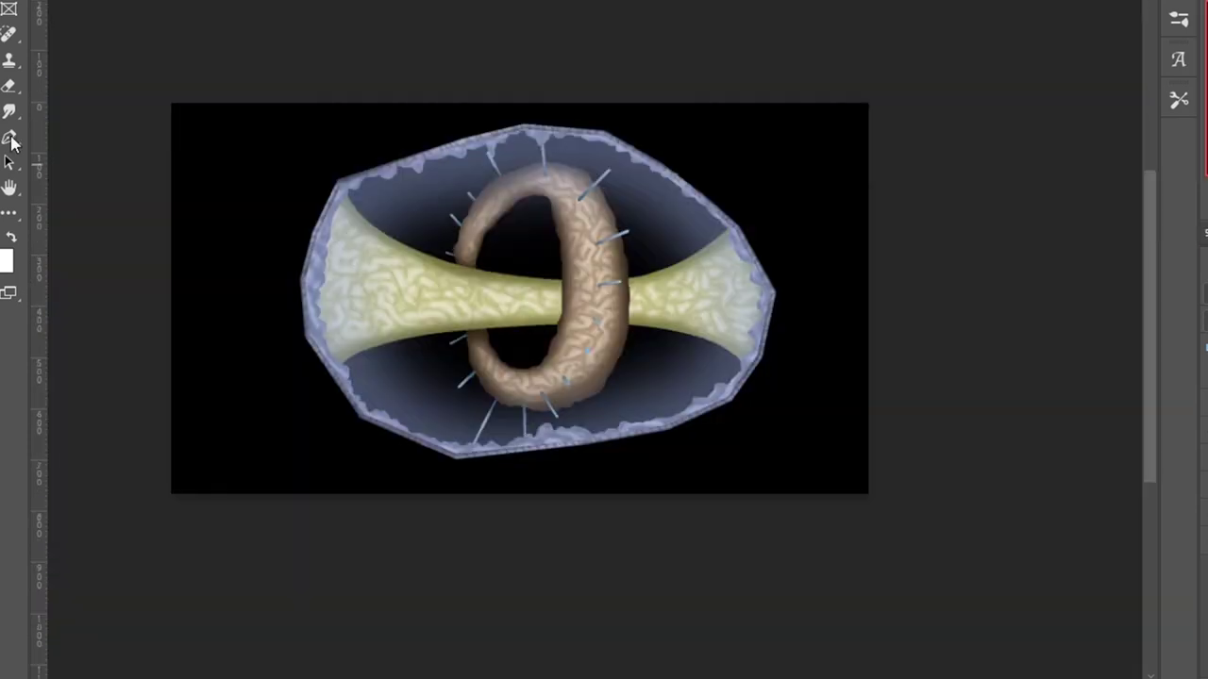
pyautogui.hotkey('ctrl', '+')
pyautogui.moveTo(901, 236); pyautogui.dragTo(934, 200)
pyautogui.moveTo(944, 325); pyautogui.dragTo(1008, 321)
pyautogui.moveTo(944, 415); pyautogui.dragTo(1009, 461)
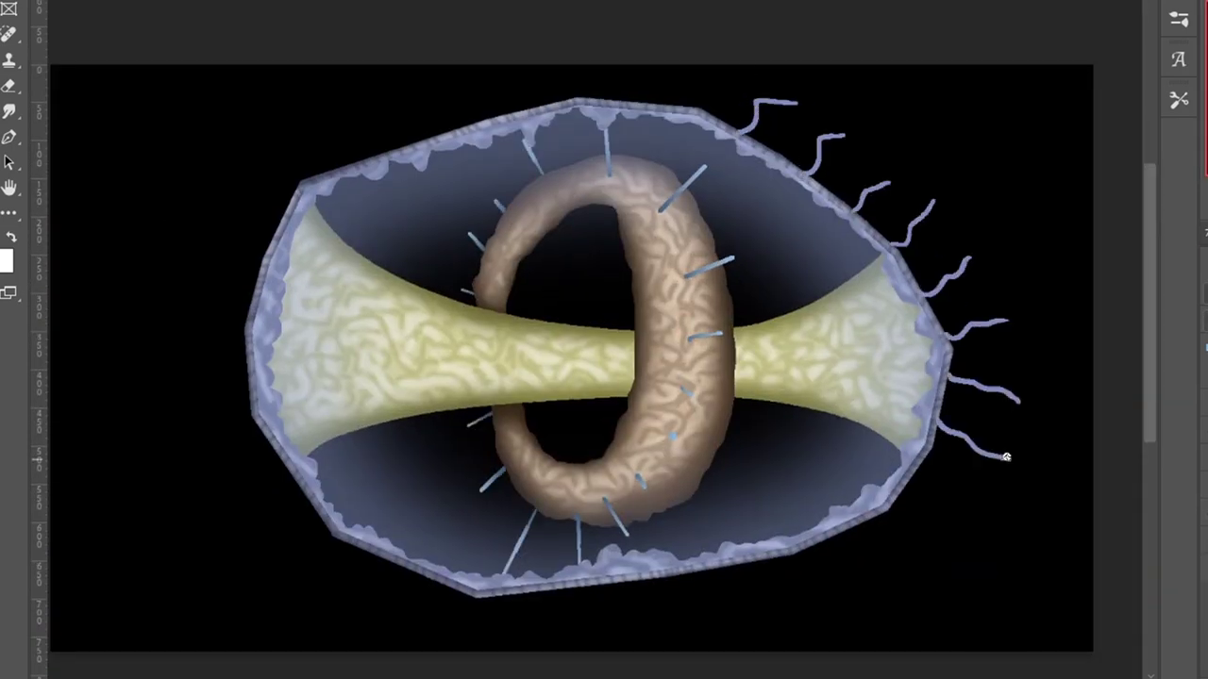
# Add wavy tendrils around the membrane's top, left and bottom edges.
pyautogui.moveTo(934, 463); pyautogui.dragTo(967, 529)
pyautogui.moveTo(901, 510); pyautogui.dragTo(906, 571)
pyautogui.moveTo(627, 99); pyautogui.dragTo(615, 64)
pyautogui.moveTo(326, 161); pyautogui.dragTo(321, 85)
pyautogui.moveTo(255, 311); pyautogui.dragTo(184, 377)
pyautogui.moveTo(283, 453); pyautogui.dragTo(198, 471)
pyautogui.moveTo(340, 542); pyautogui.dragTo(325, 623)
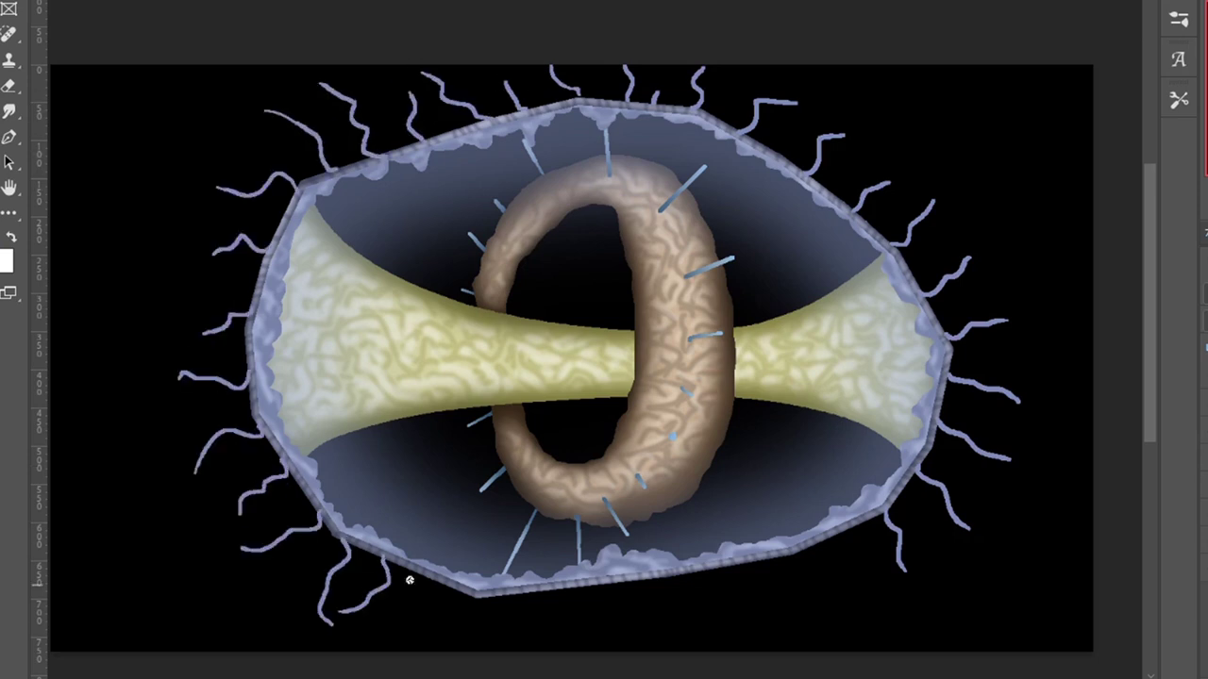